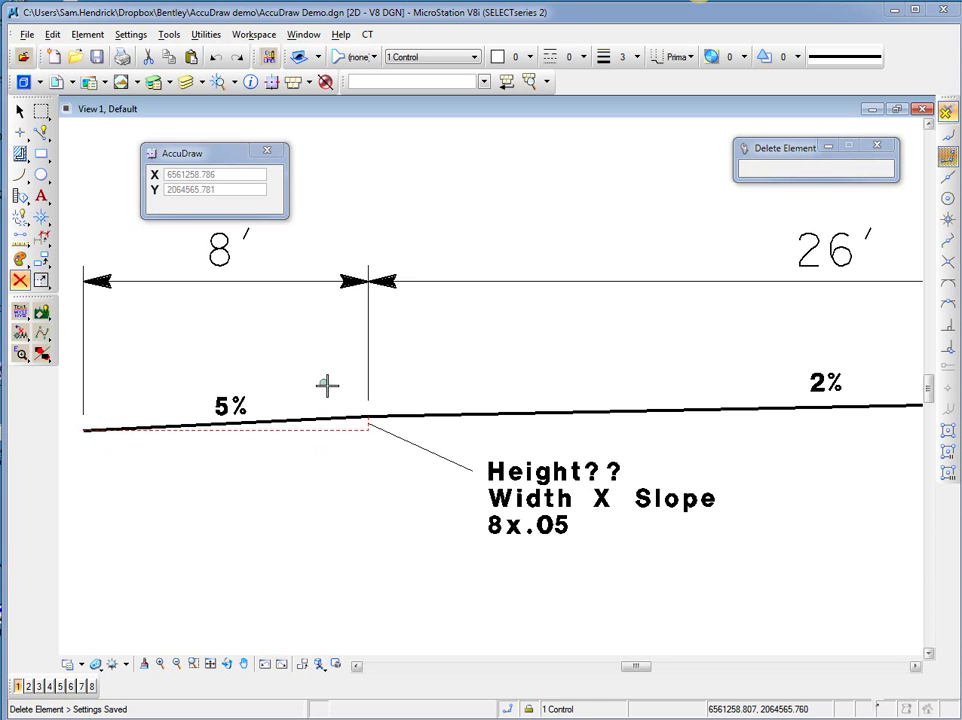
# Step: Zoom in and out around the 'Width X Slope 8x.05' note on the typical section
pyautogui.scroll(3, 352, 422)
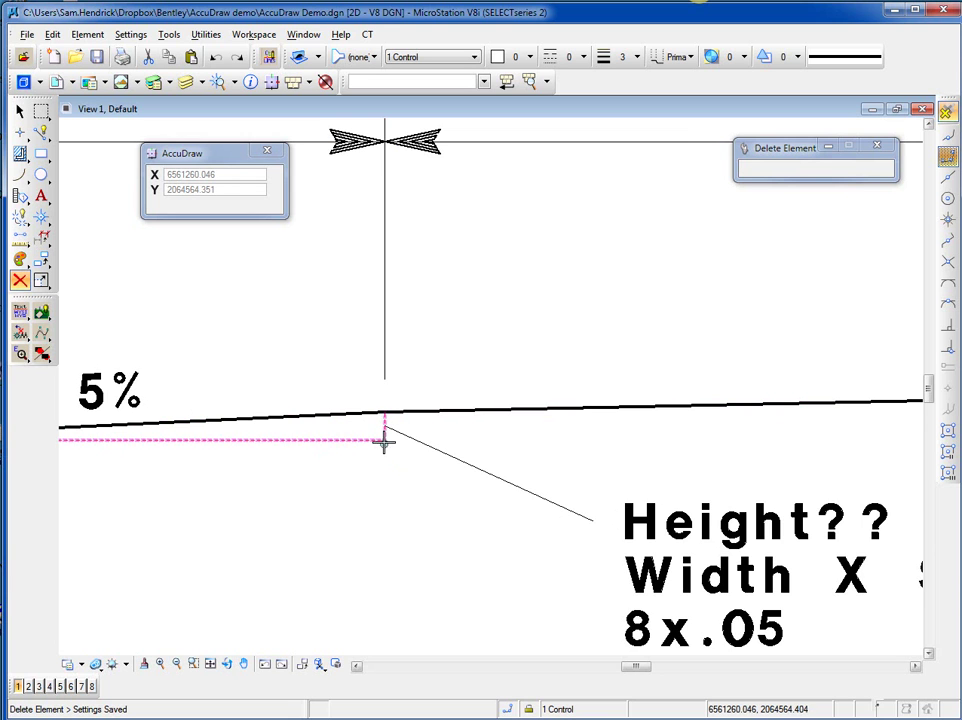
pyautogui.scroll(-3, 403, 453)
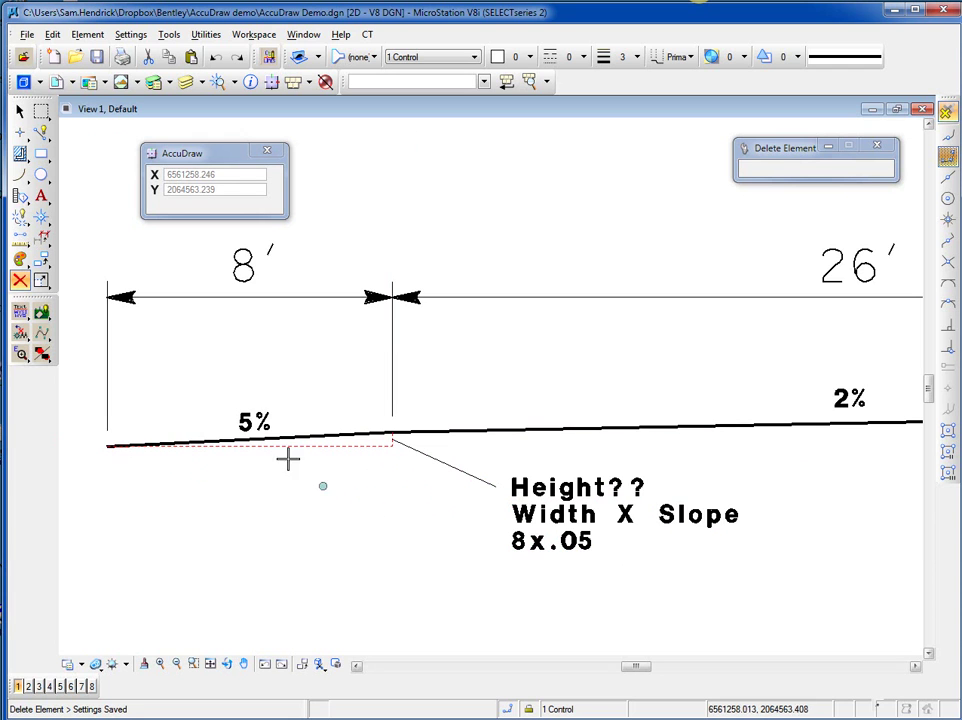
pyautogui.scroll(-3, 265, 447)
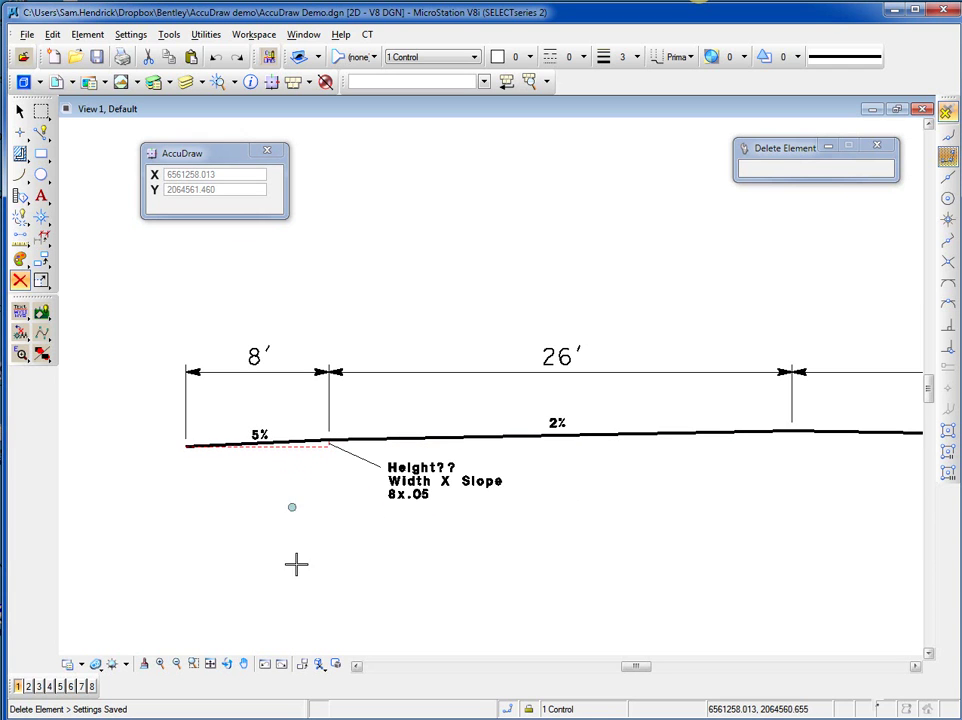
# Step: Start a new SmartLine just below the typical cross-section
pyautogui.press('1')
pyautogui.click(339, 541)
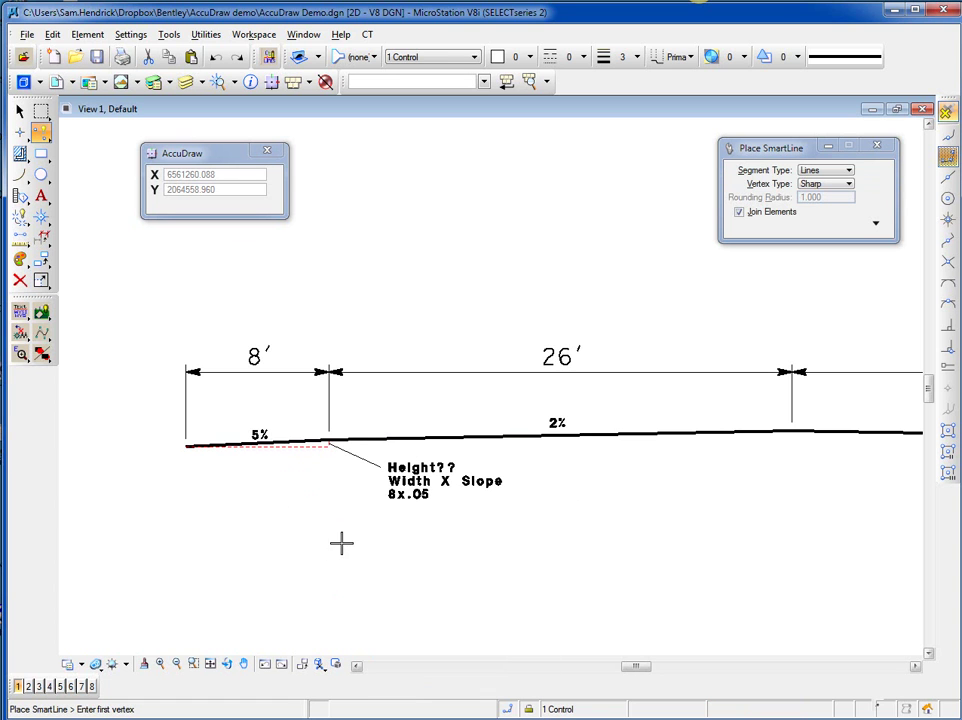
pyautogui.click(202, 566)
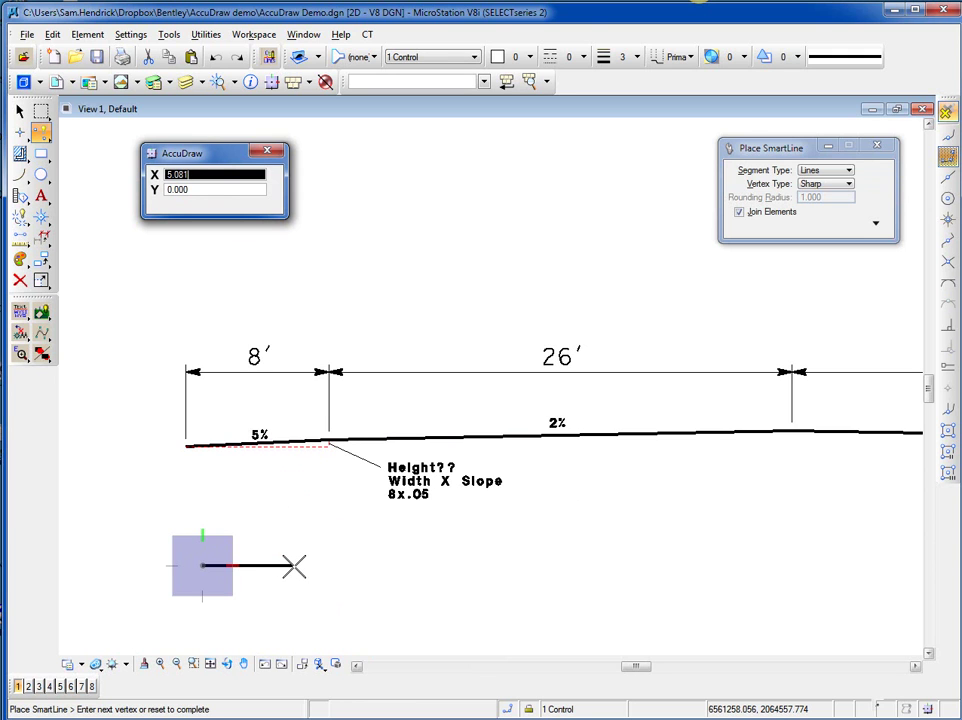
# Step: Place the first vertex 8 ft over and 0.400 ft up, calculated as 8 × .05
pyautogui.write('8')
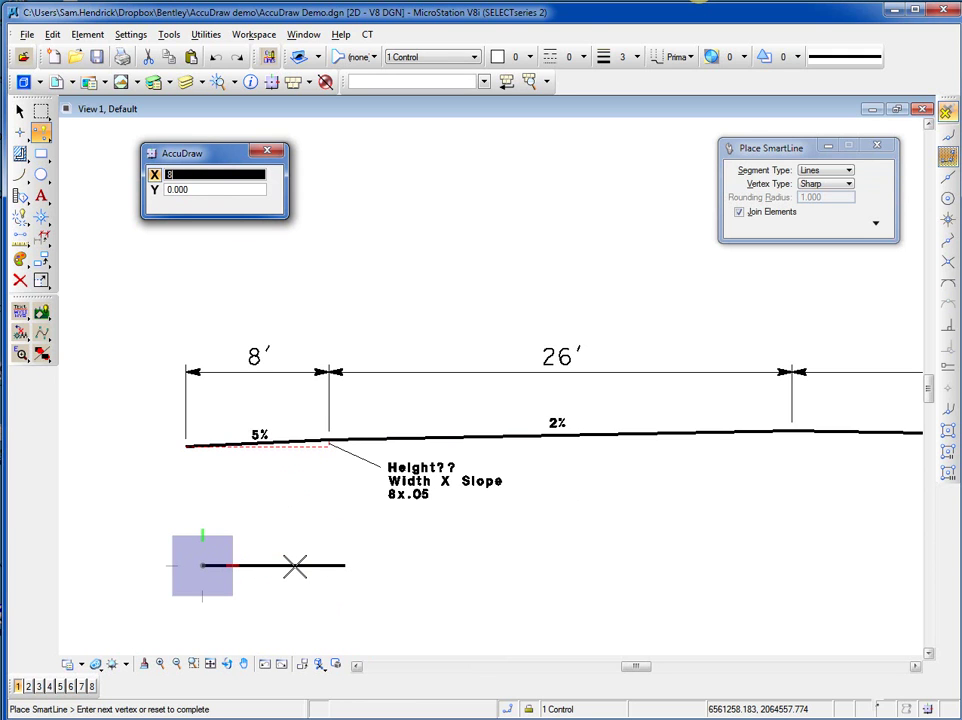
pyautogui.press('Tab')
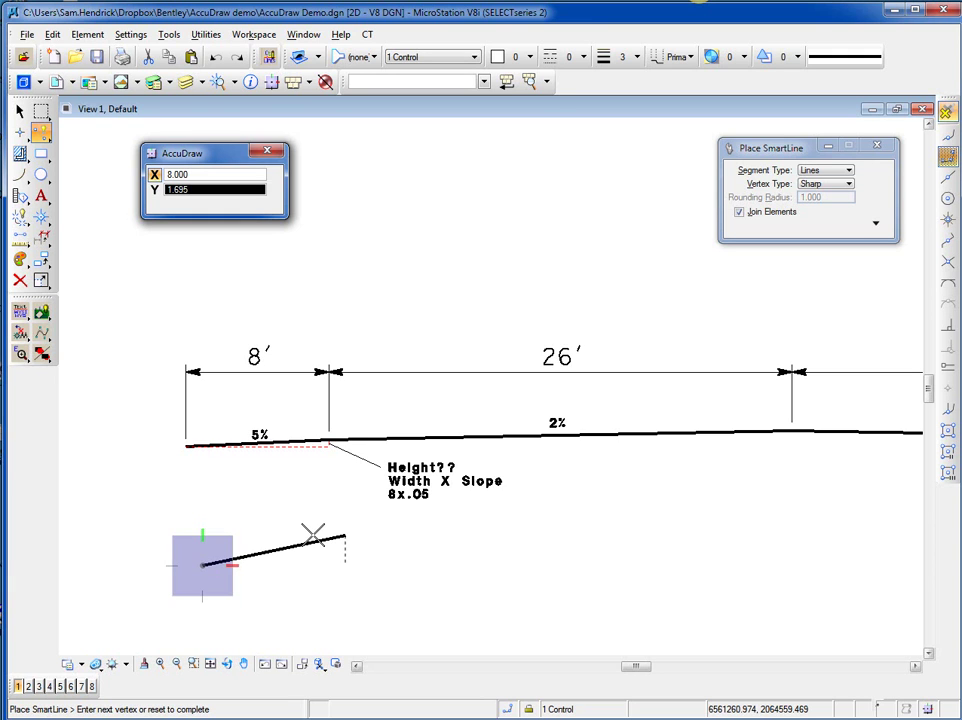
pyautogui.write('8')
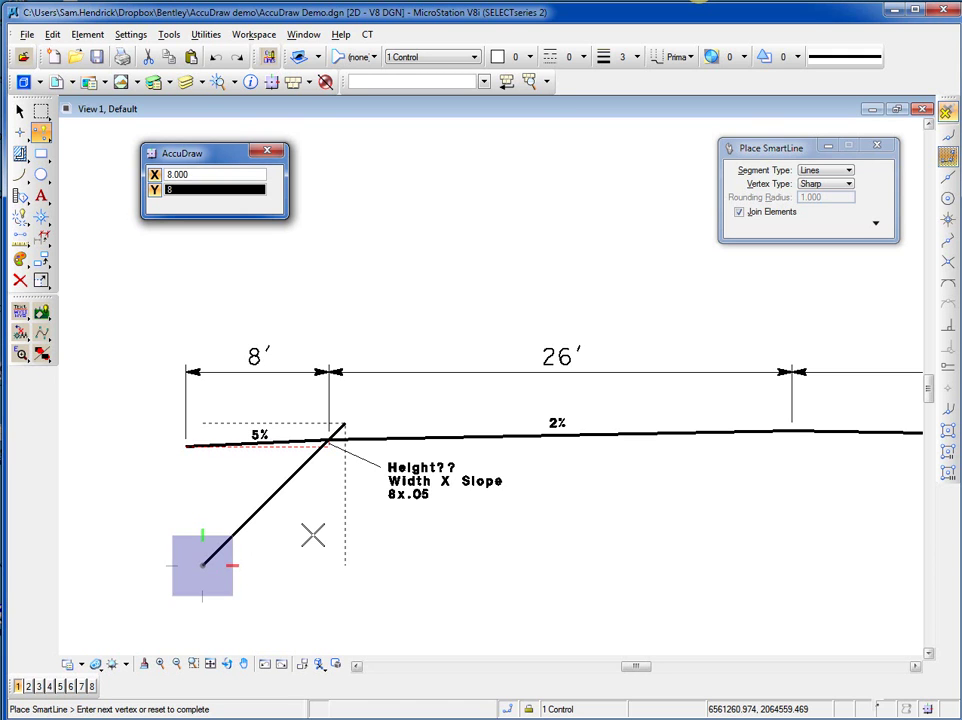
pyautogui.press('Return')
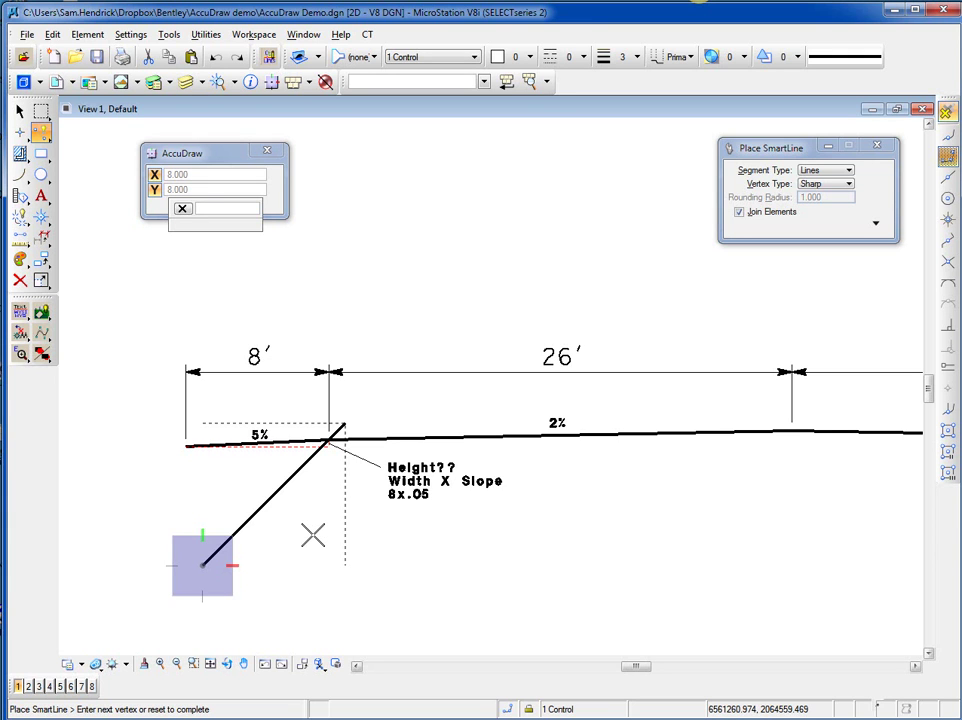
pyautogui.write('.05')
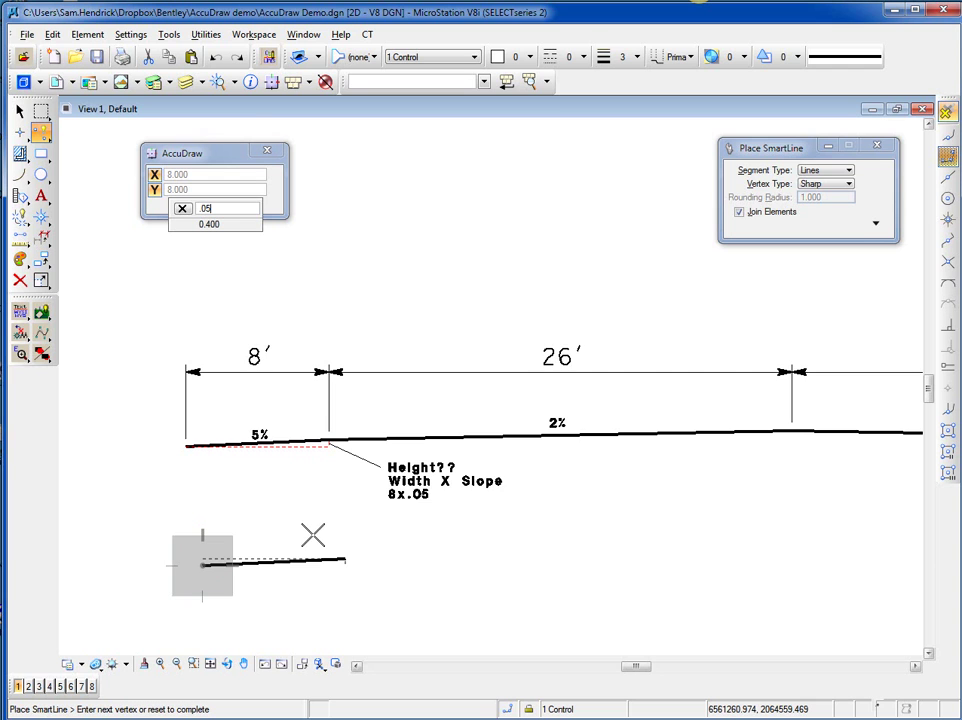
pyautogui.scroll(1, 253, 603)
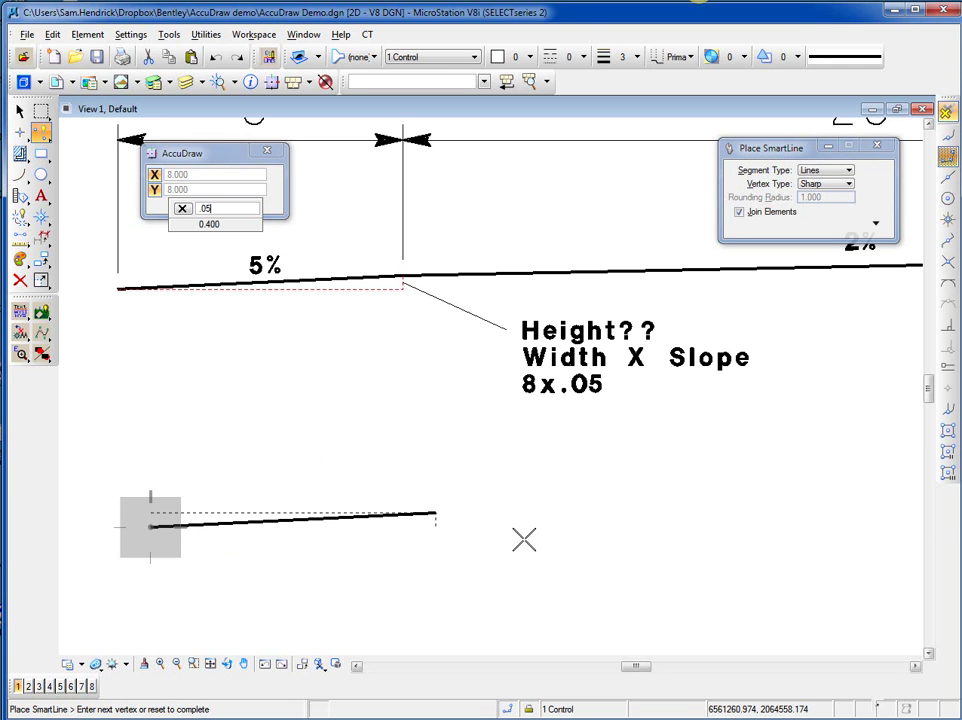
pyautogui.click(535, 590)
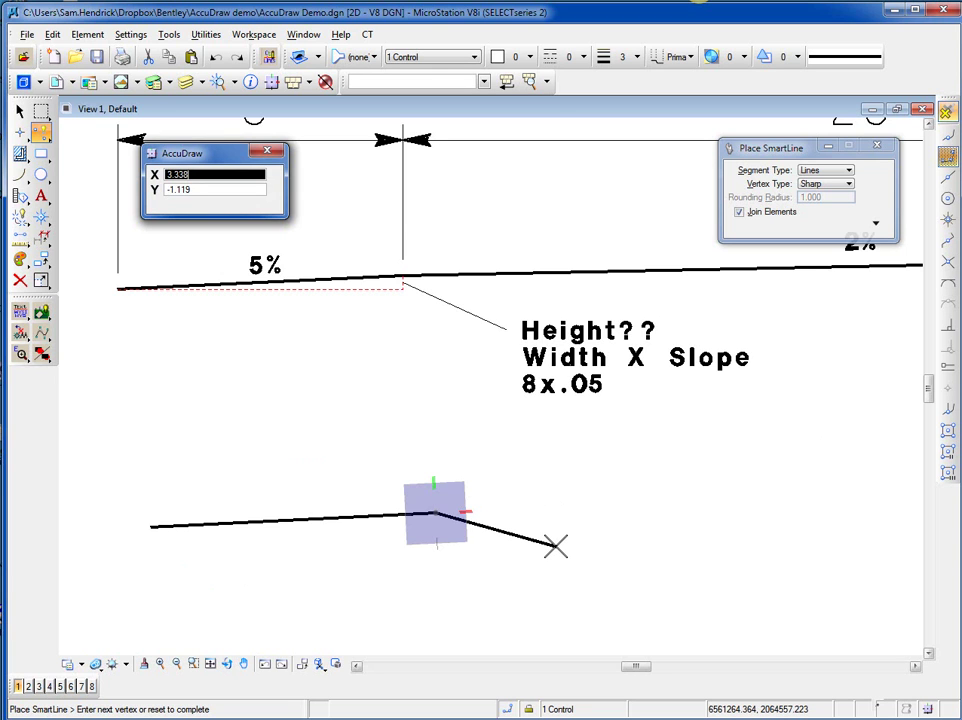
# Step: Key the next segment at 26 ft wide with a 26 × .02 = 0.520 ft rise
pyautogui.press('t')
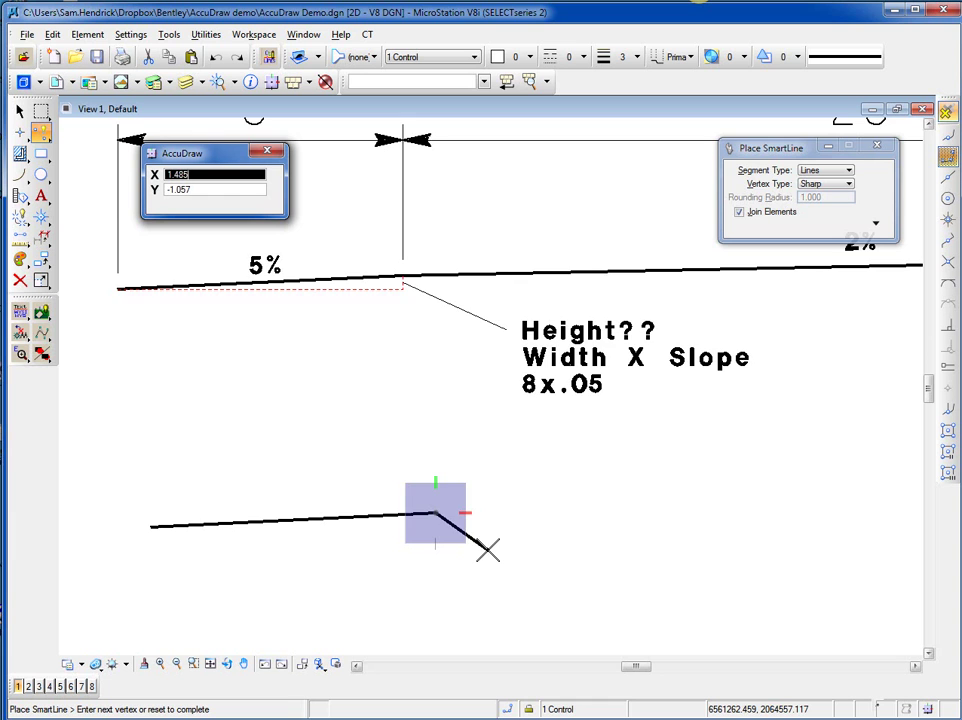
pyautogui.scroll(-3, 487, 551)
pyautogui.moveTo(661, 554); pyautogui.dragTo(532, 530, button='middle')
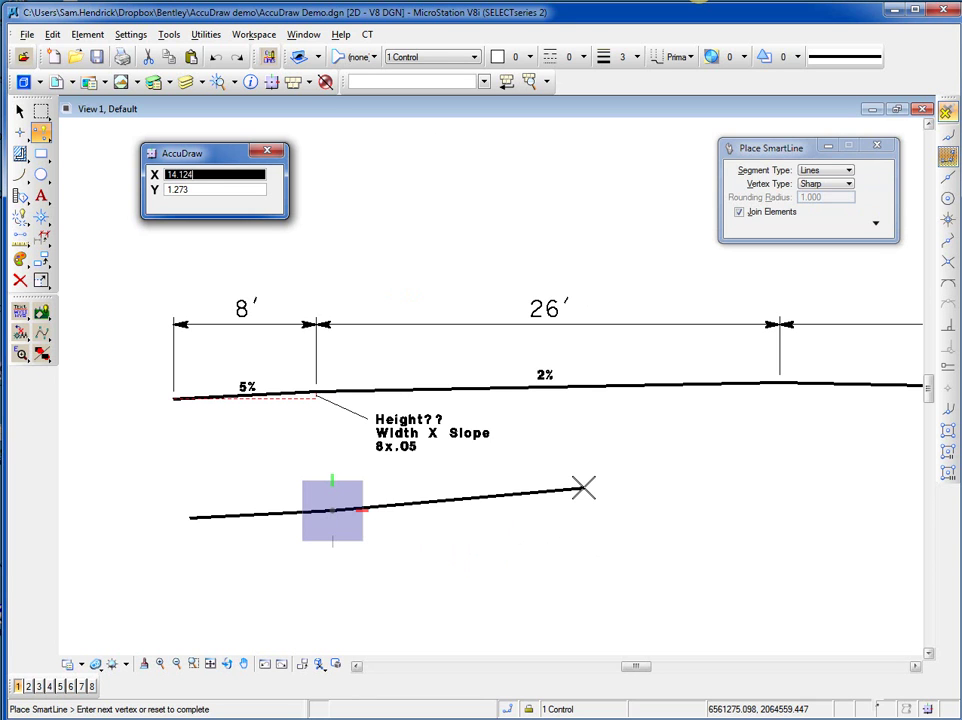
pyautogui.write('26')
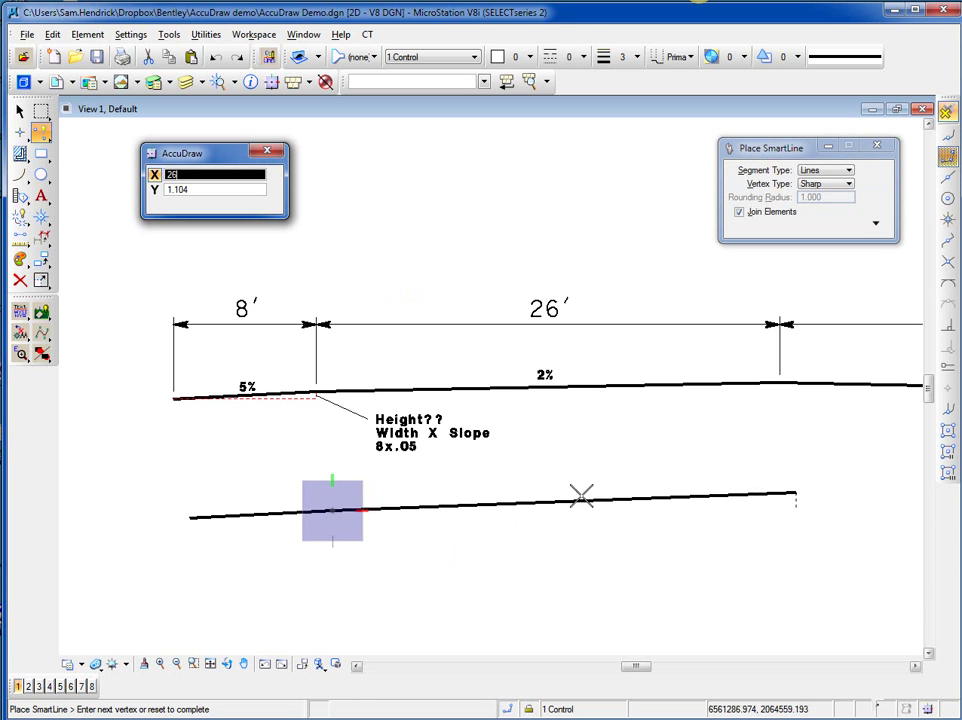
pyautogui.press('Tab')
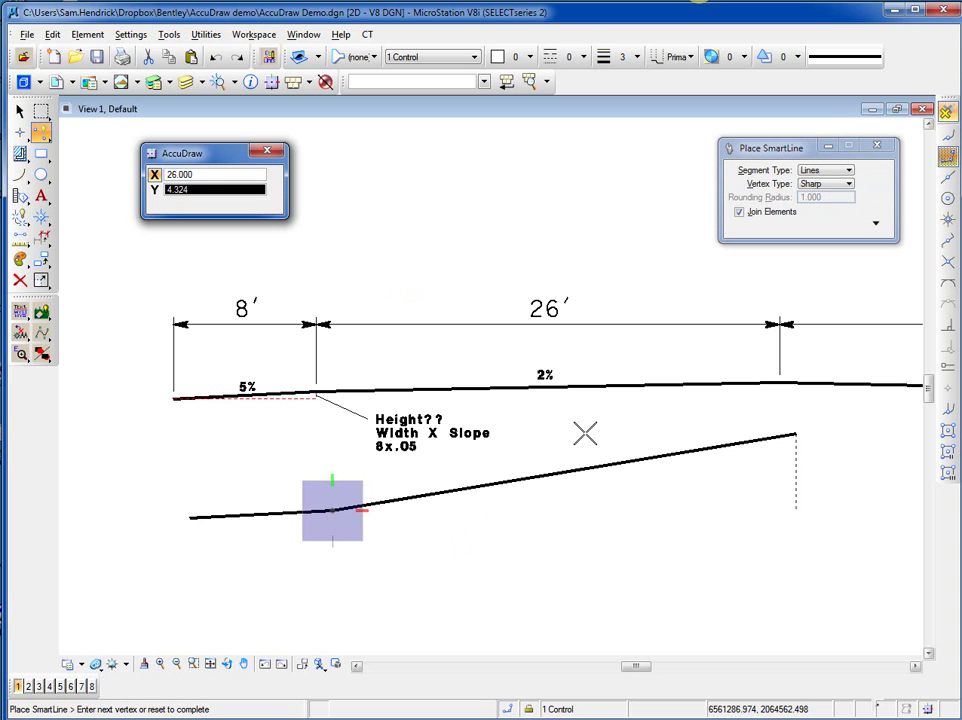
pyautogui.write('26')
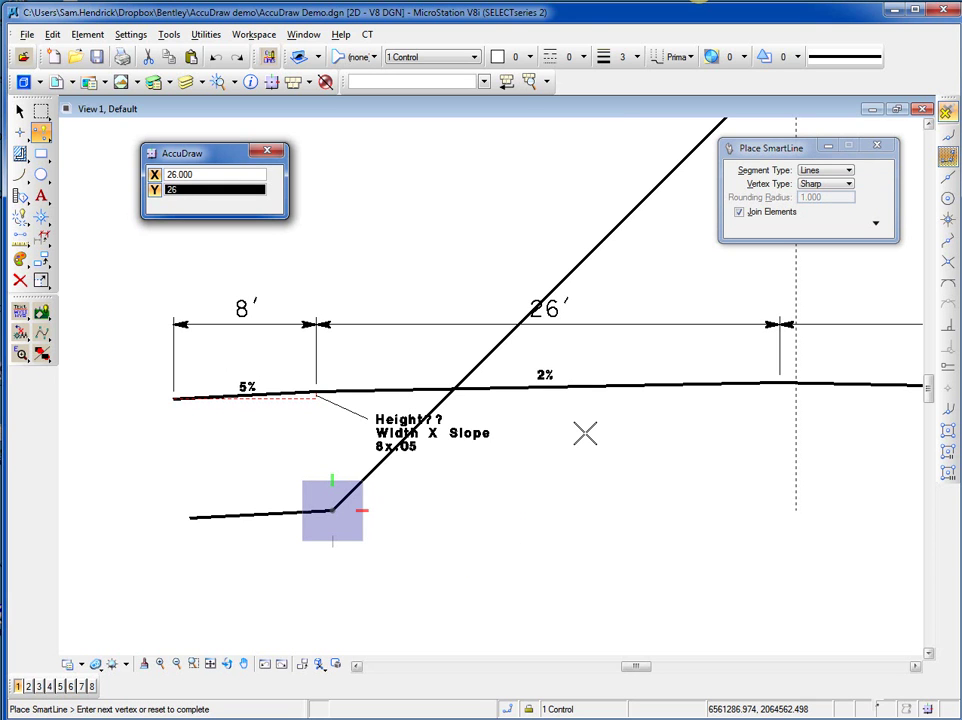
pyautogui.press('Return')
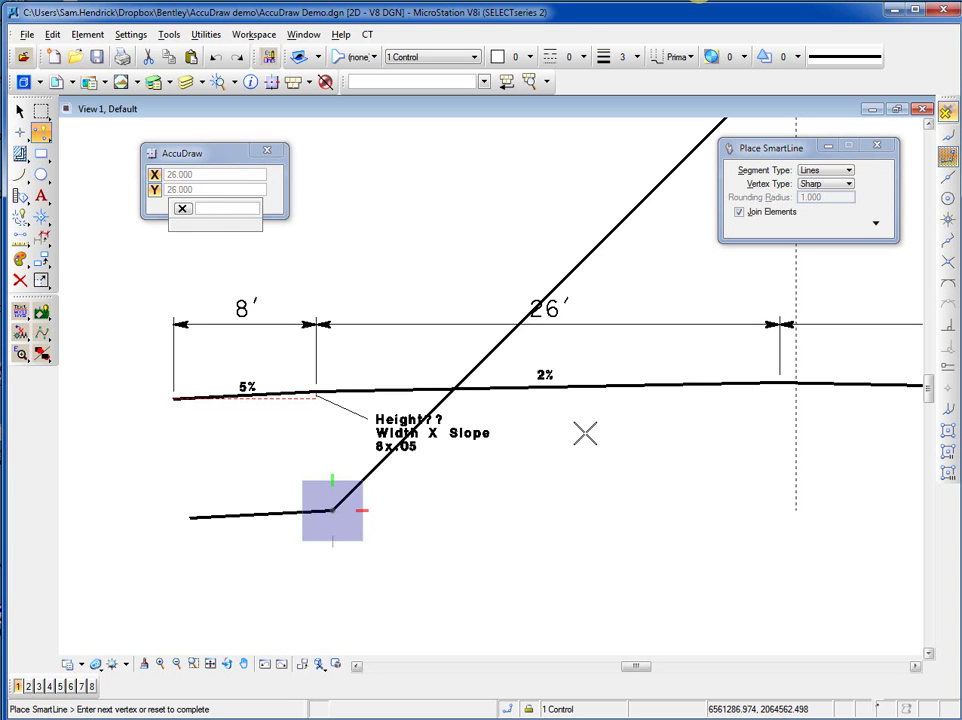
pyautogui.write('.02')
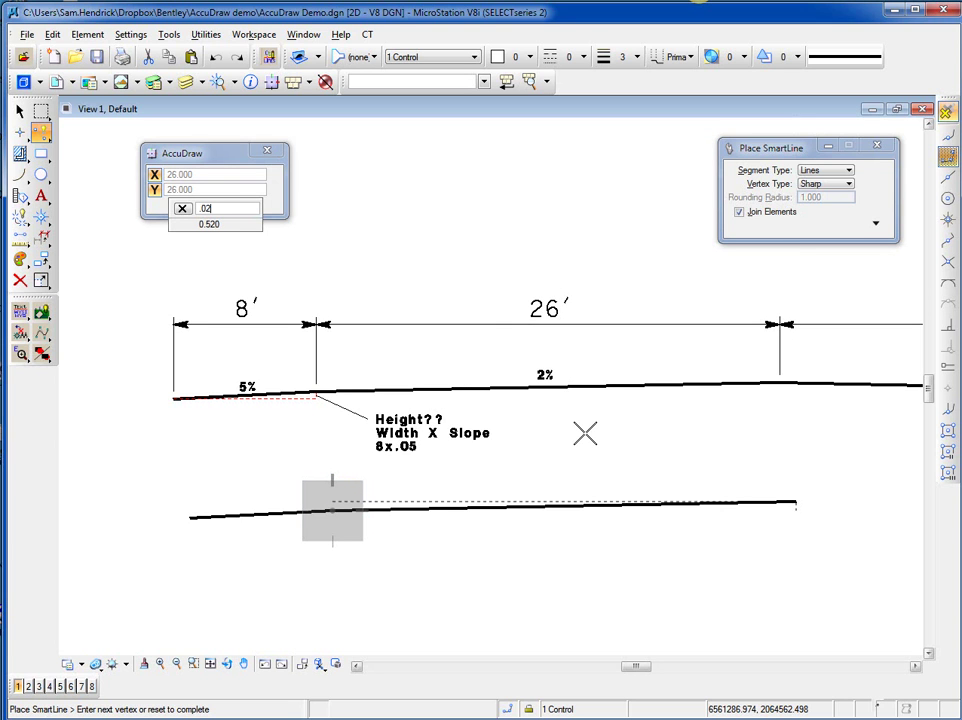
# Step: Accept the 0.520 rise, then add a 26 ft segment falling -26*.02 to the lane edge
pyautogui.click(541, 470)
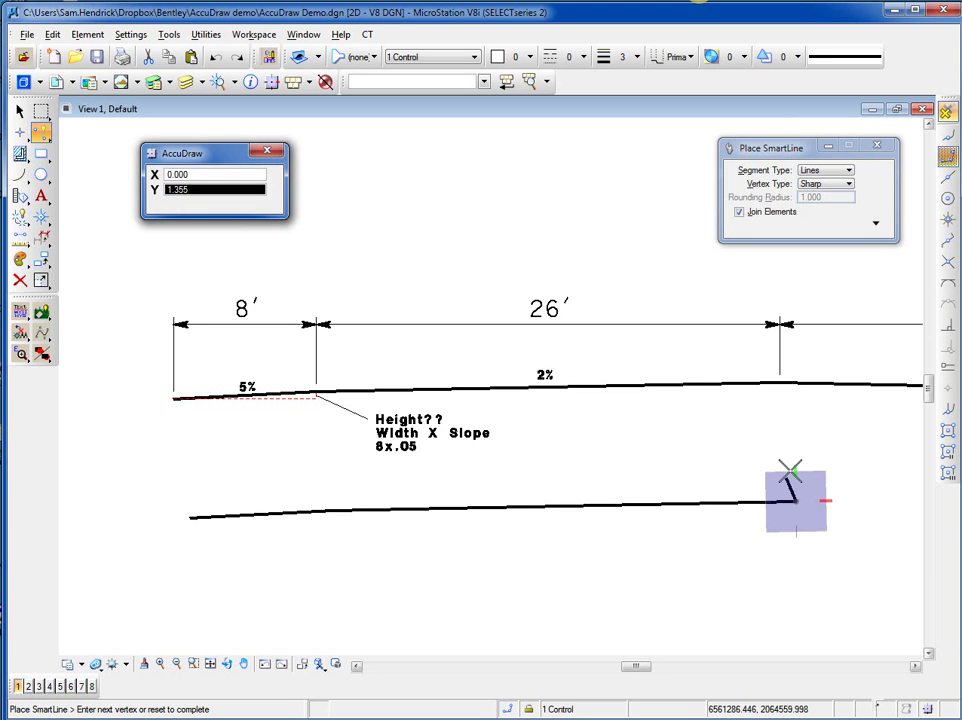
pyautogui.moveTo(792, 527); pyautogui.dragTo(347, 445, button='middle')
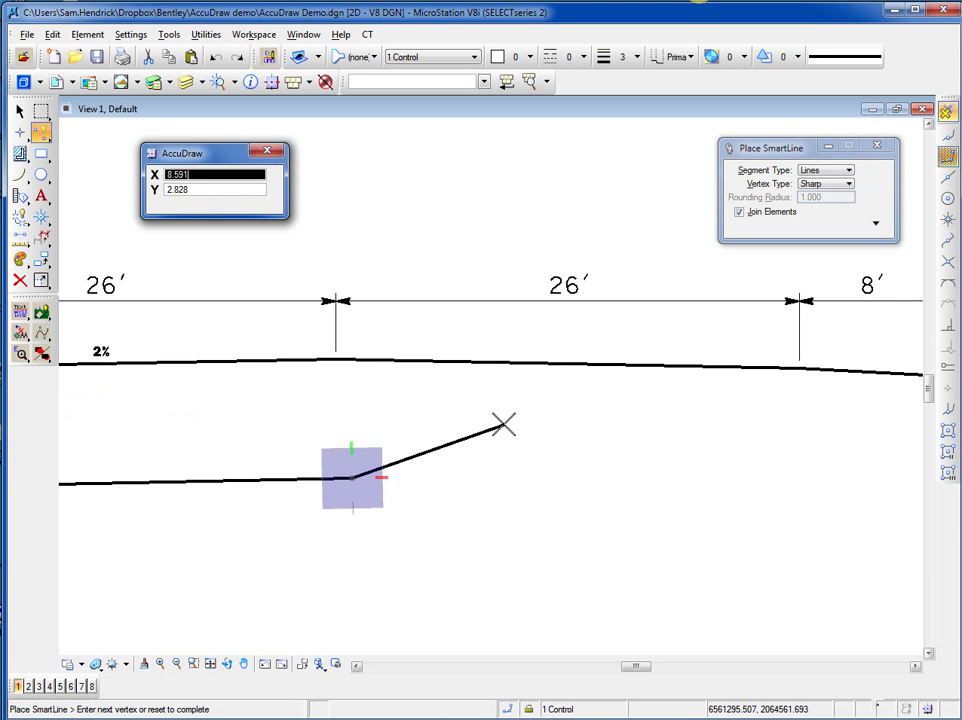
pyautogui.press('t')
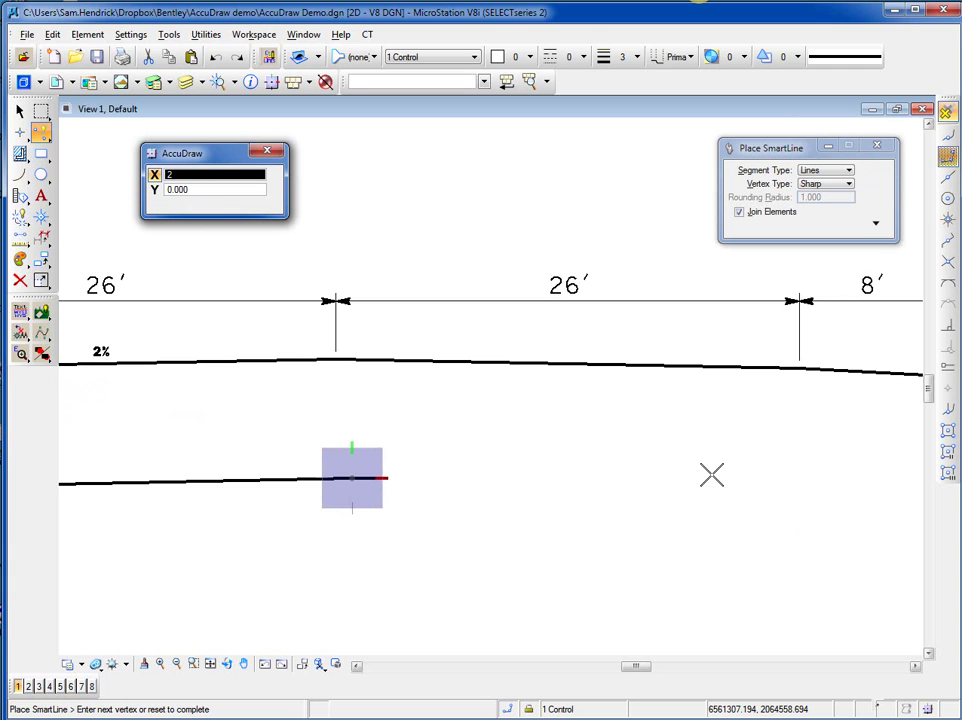
pyautogui.write('26')
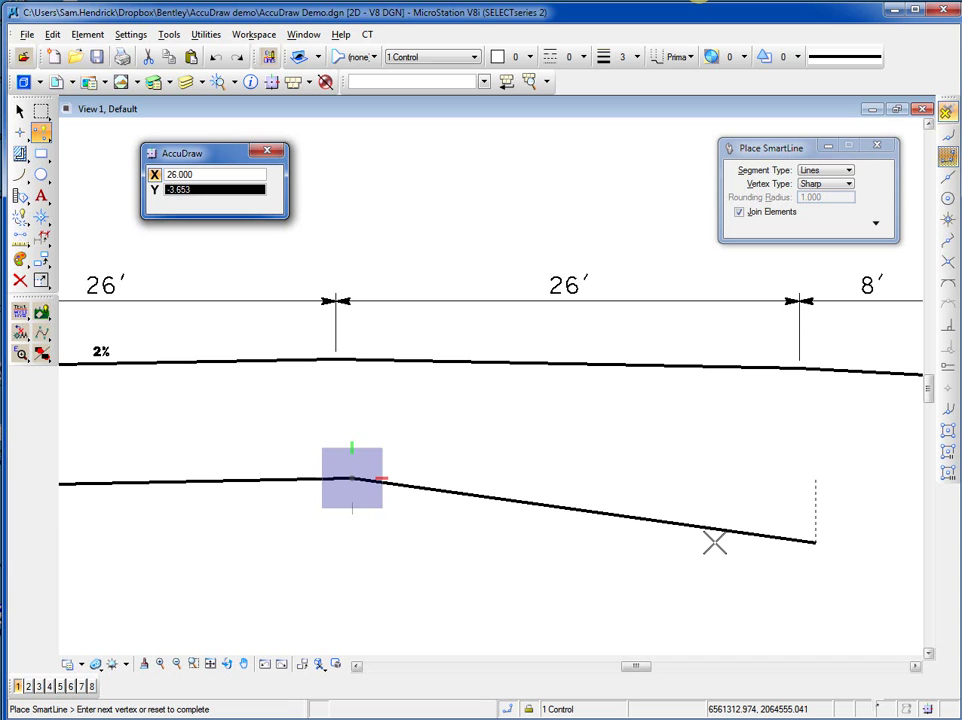
pyautogui.write('-26*.0')
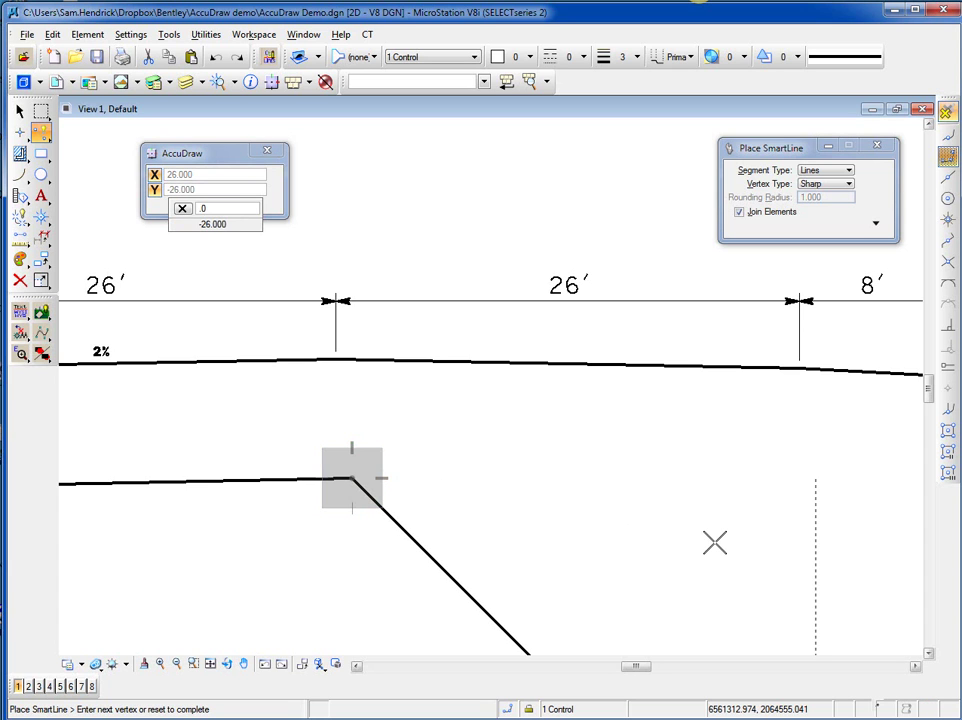
pyautogui.write('2')
pyautogui.press('Return')
pyautogui.click(752, 541)
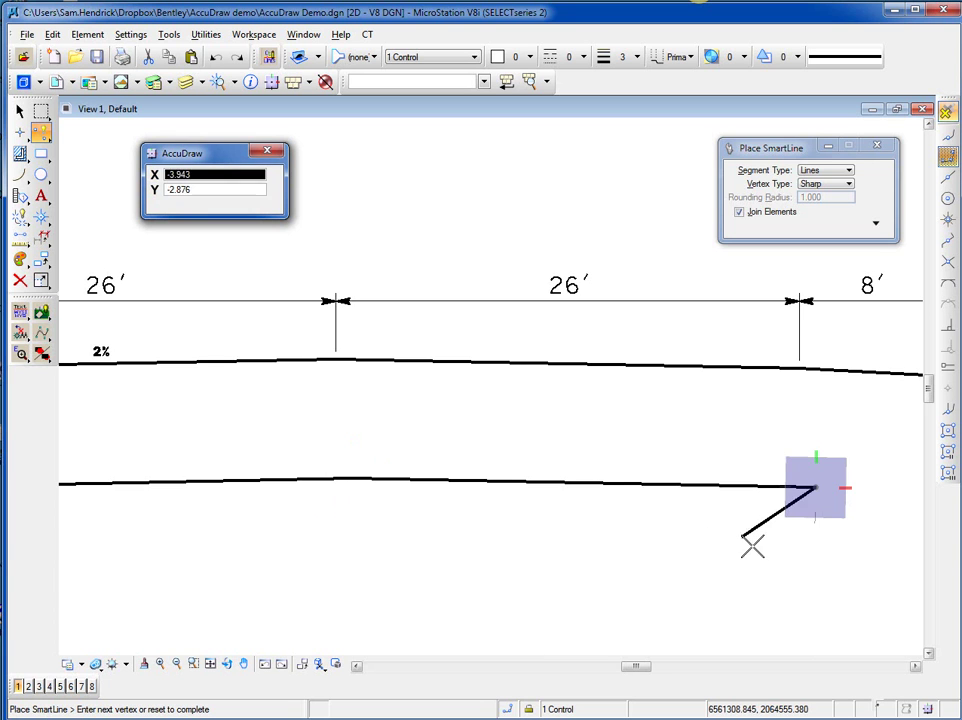
# Step: Add the 8 ft shoulder segment dropping 0.400 ft at 5%
pyautogui.moveTo(818, 569); pyautogui.dragTo(480, 533, button='middle')
pyautogui.rightClick(480, 533)
pyautogui.scroll(3, 543, 455)
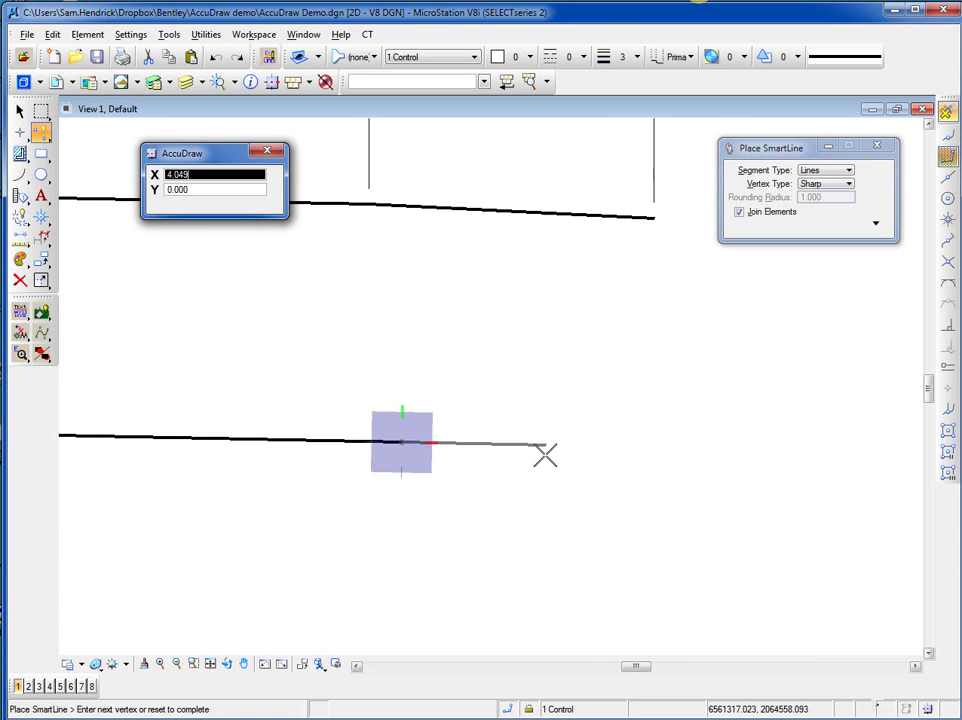
pyautogui.press('t')
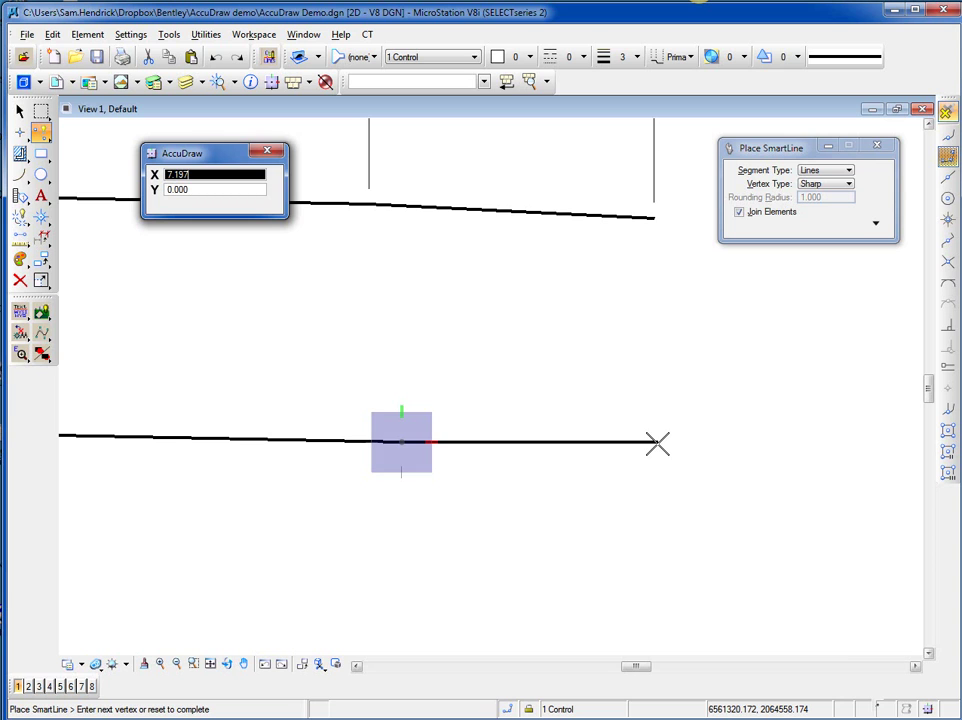
pyautogui.write('8')
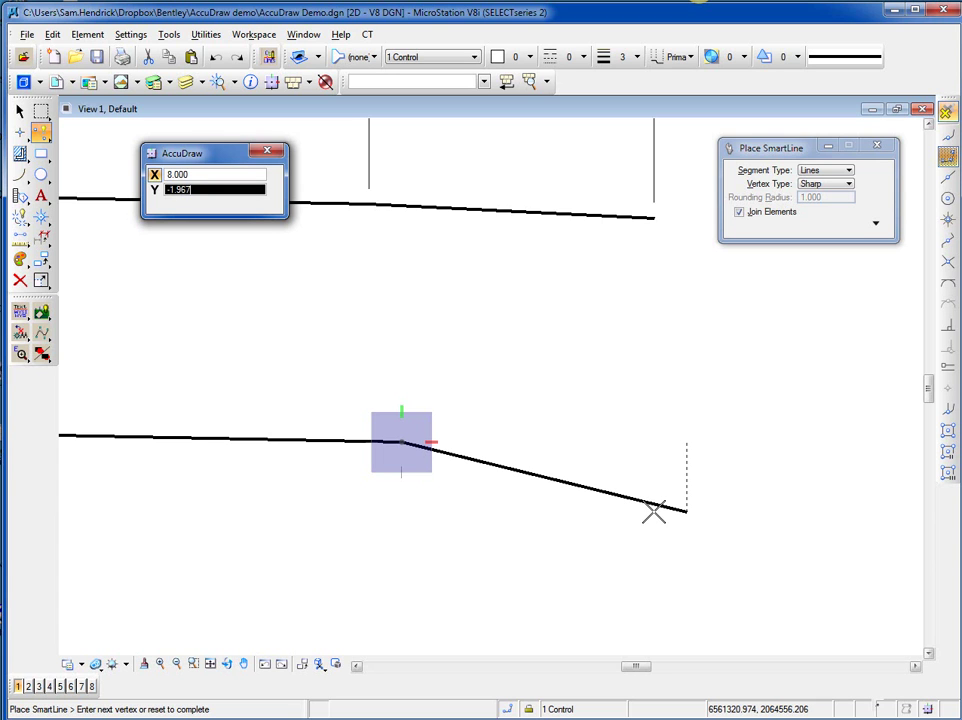
pyautogui.write('-8')
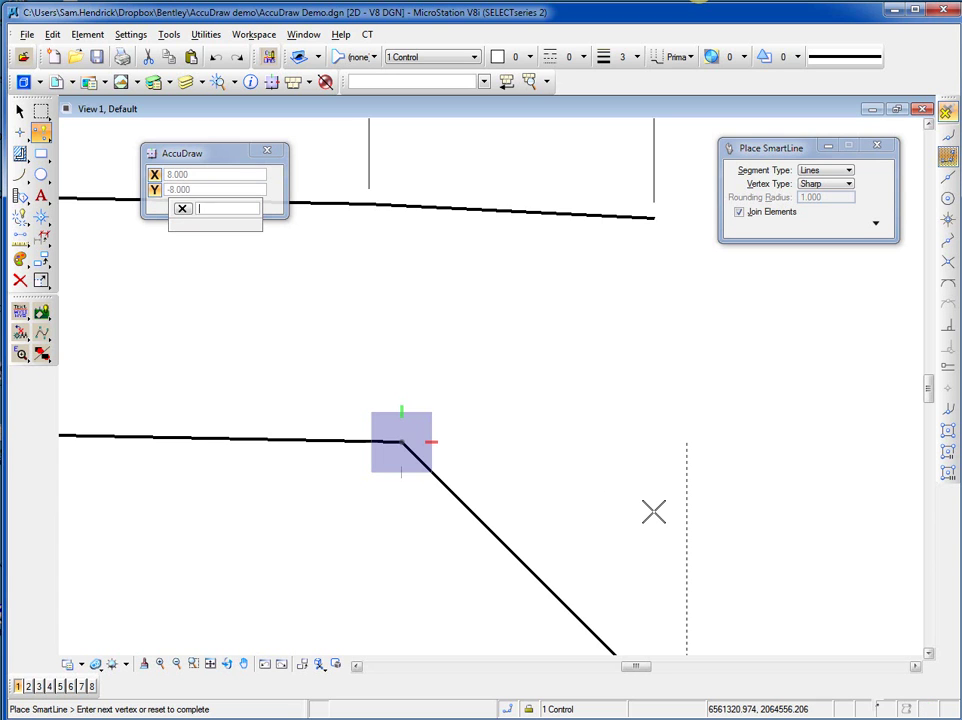
pyautogui.write('.05')
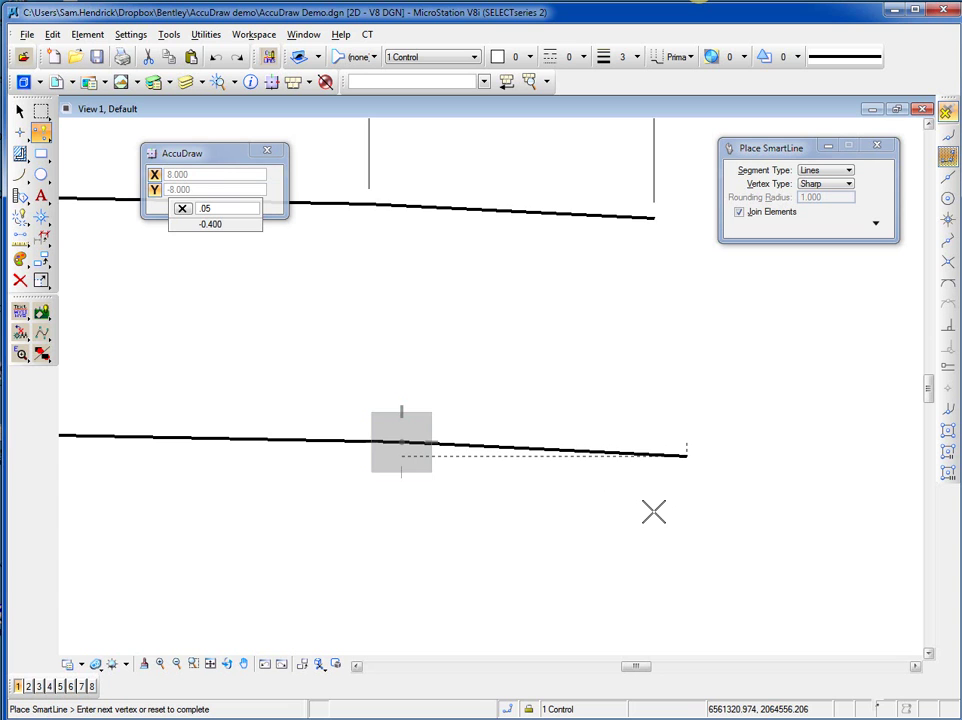
pyautogui.click(653, 512)
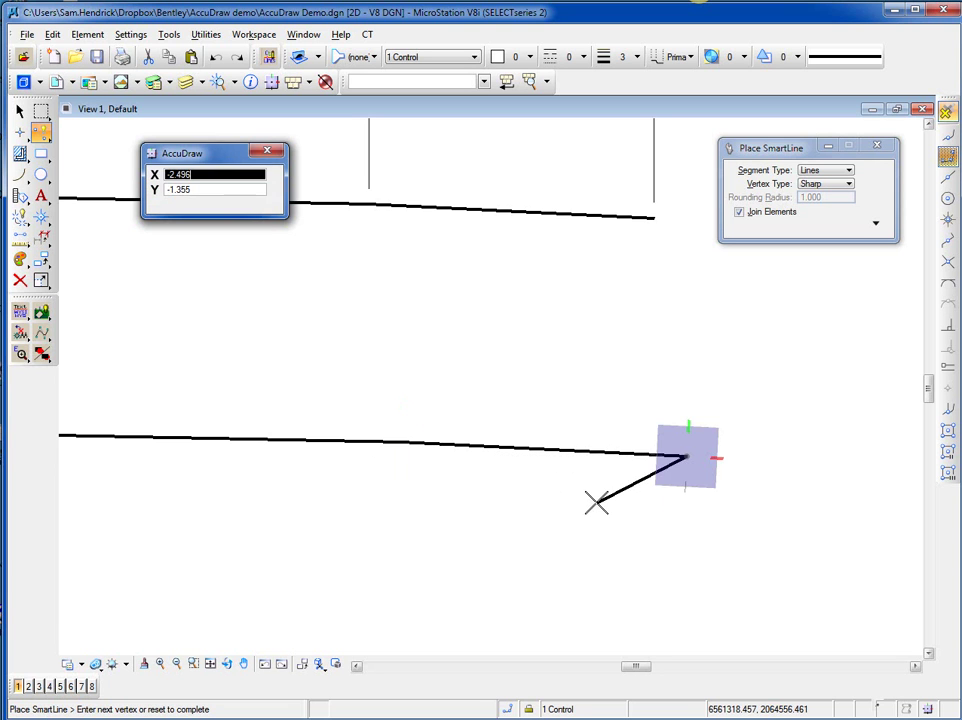
# Step: Complete the four-segment SmartLine and zoom to the left end of the section
pyautogui.rightClick(693, 517)
pyautogui.scroll(-3, 743, 505)
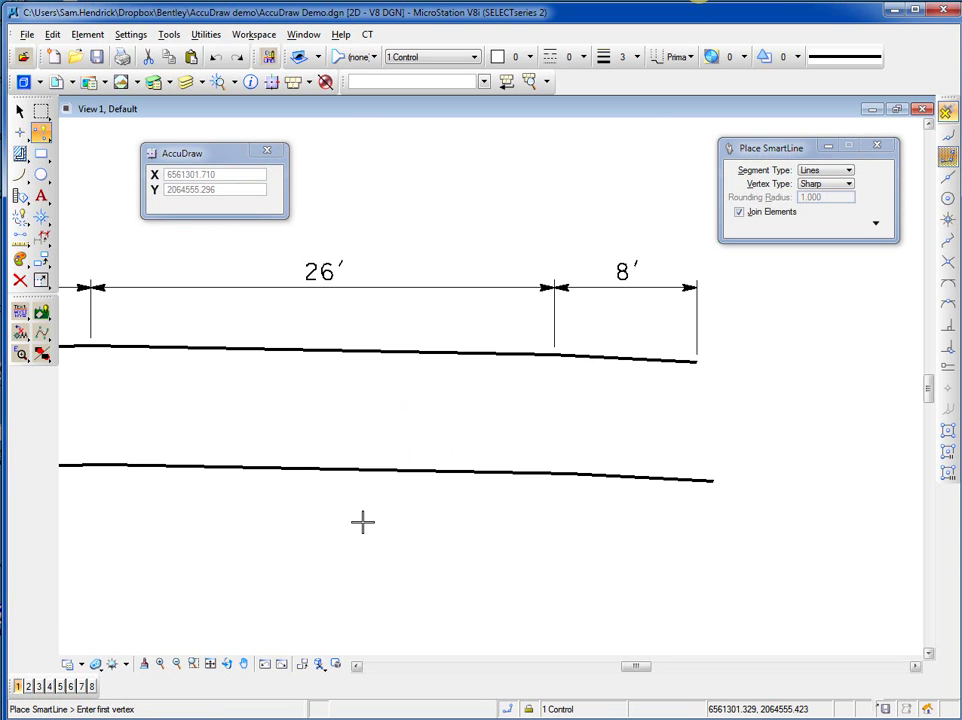
pyautogui.moveTo(361, 520); pyautogui.dragTo(554, 483, button='middle')
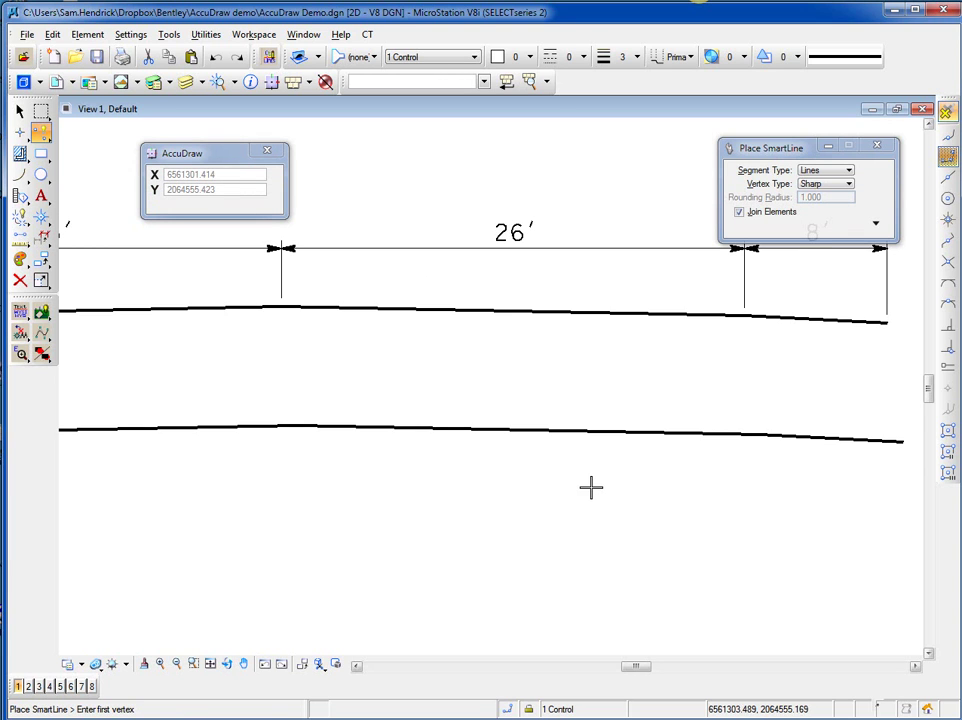
pyautogui.scroll(-3, 324, 556)
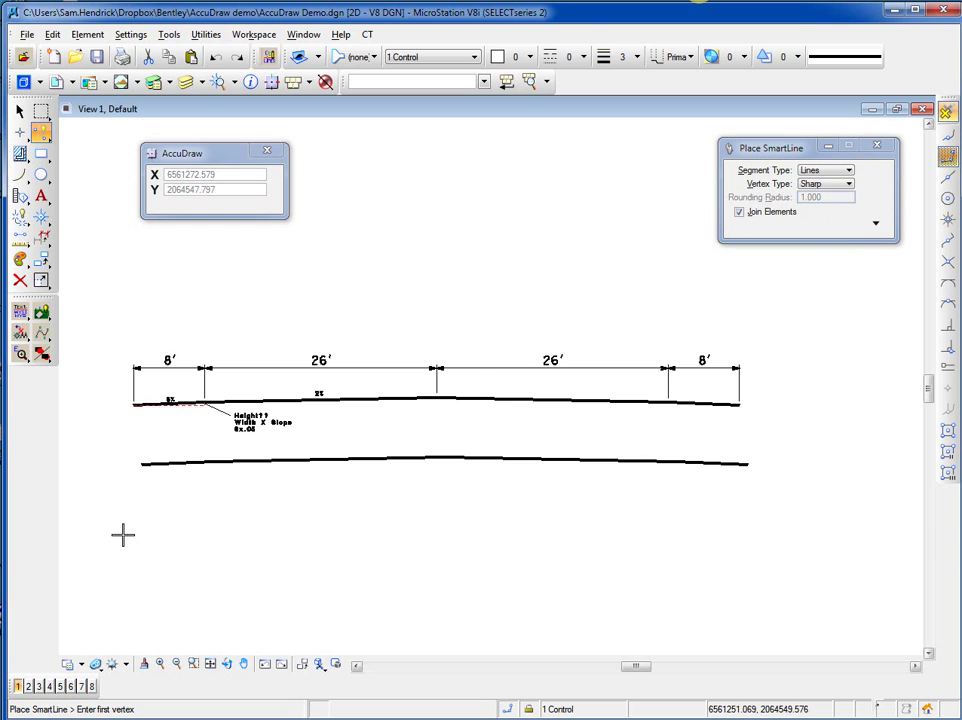
pyautogui.scroll(3, 116, 517)
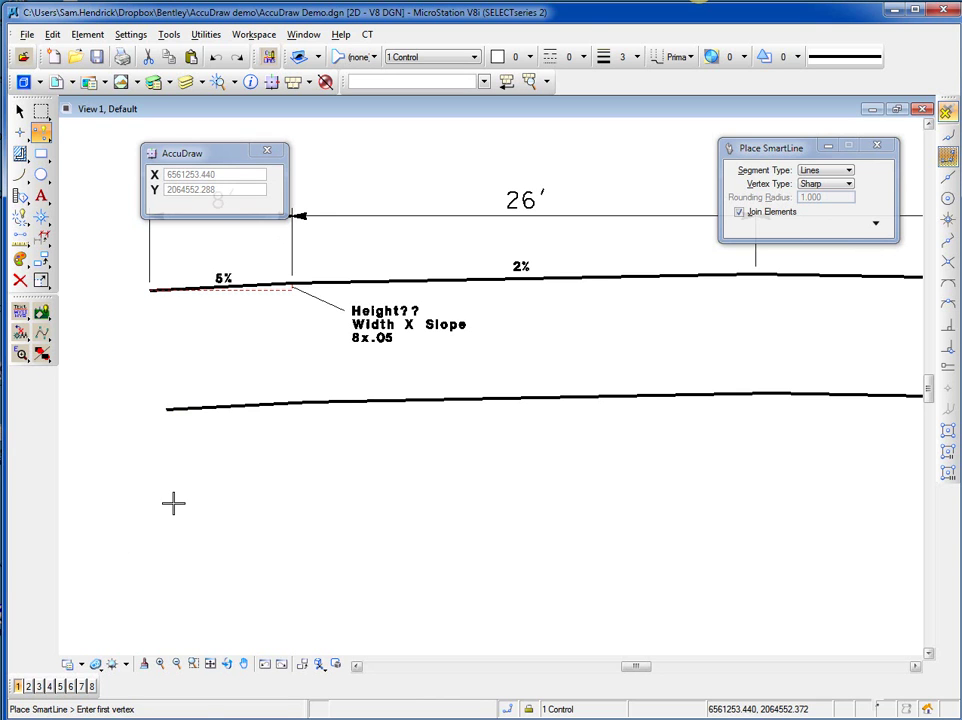
# Step: Draw a single 8 ft line rising 2.000 ft, computed as 8*.05*5
pyautogui.click(172, 497)
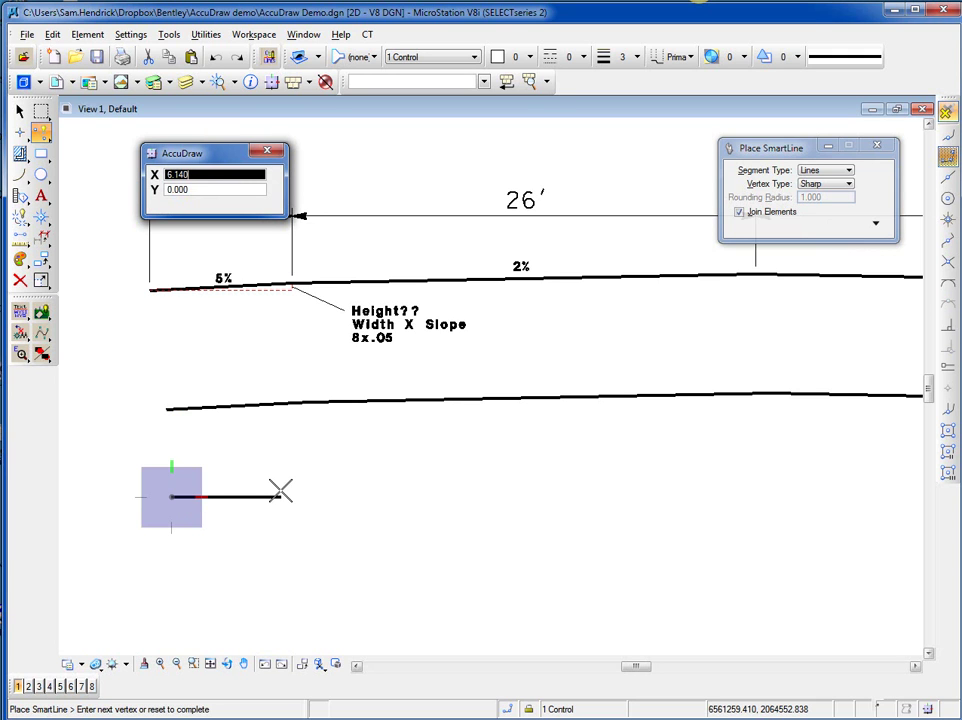
pyautogui.write('8')
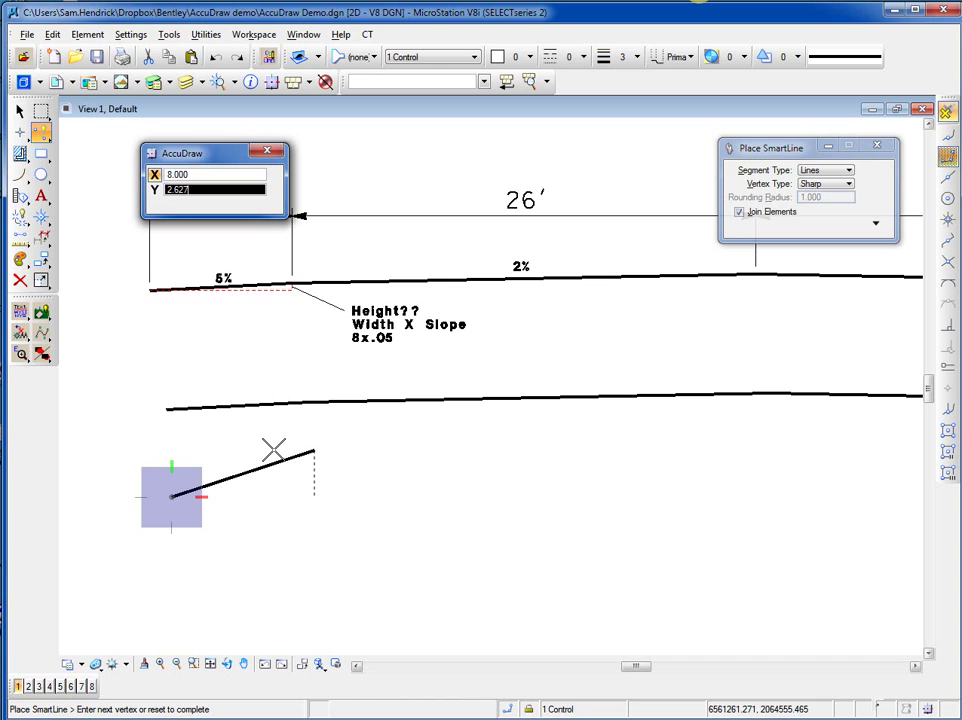
pyautogui.write('8')
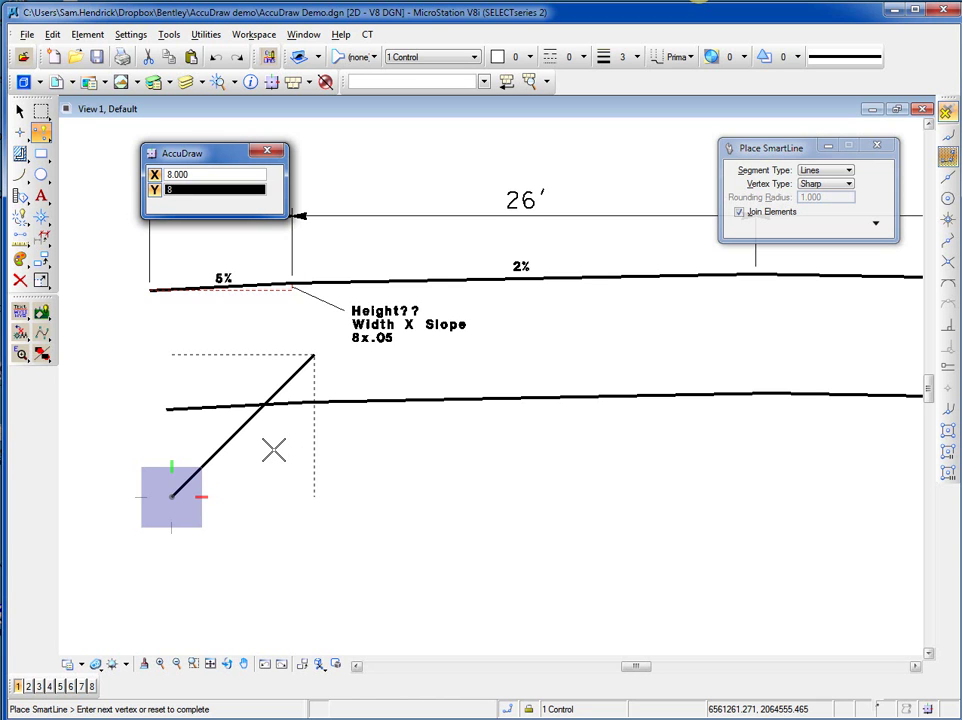
pyautogui.press('*')
pyautogui.write('.05')
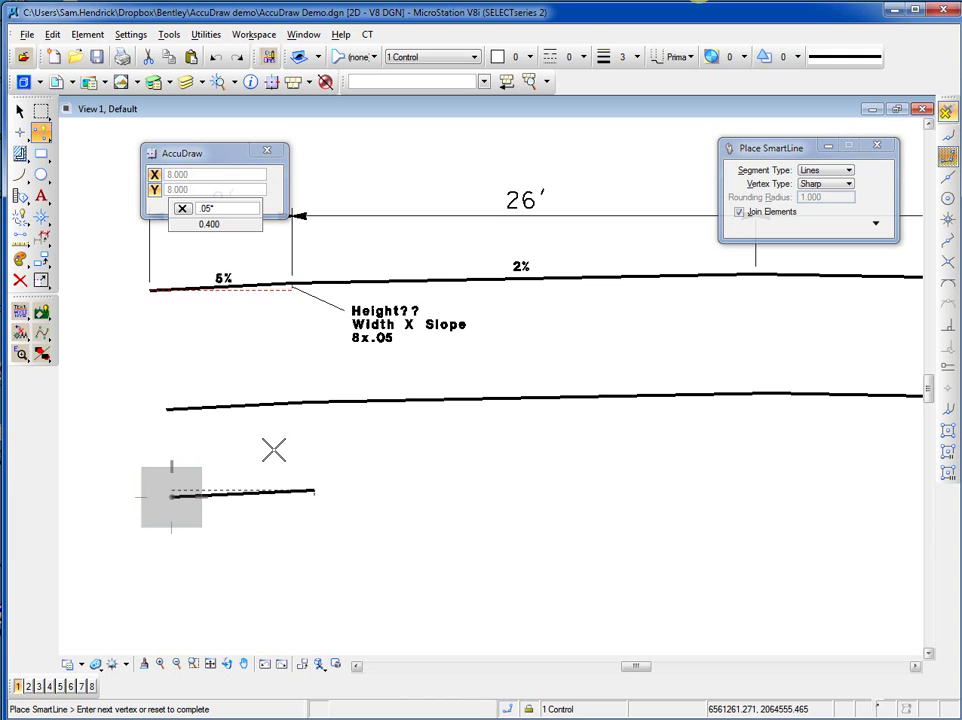
pyautogui.write('*5')
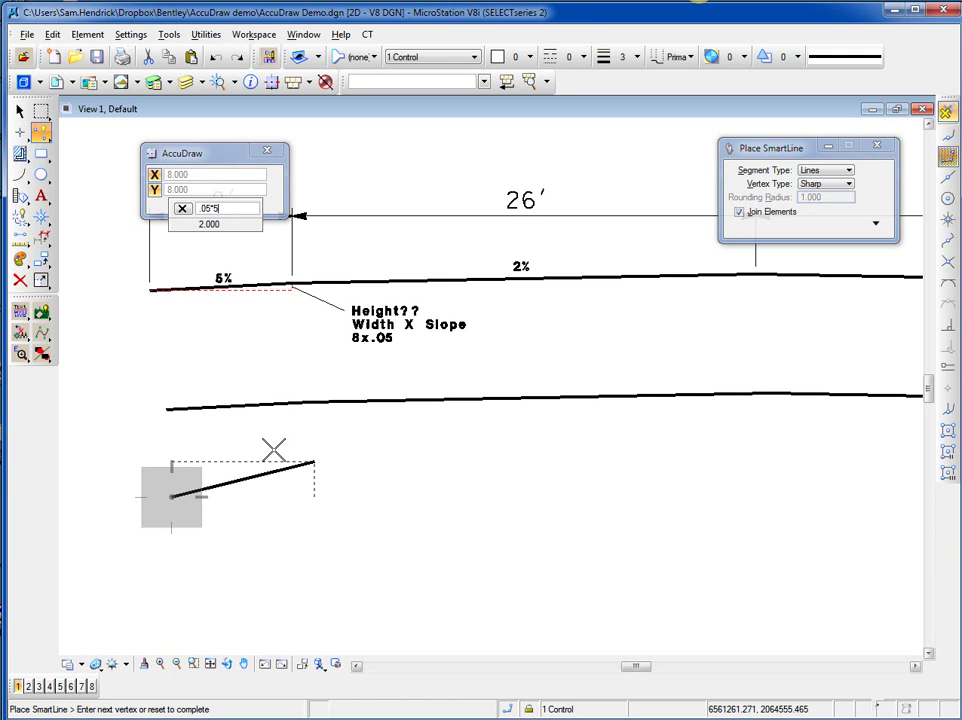
pyautogui.click(380, 495)
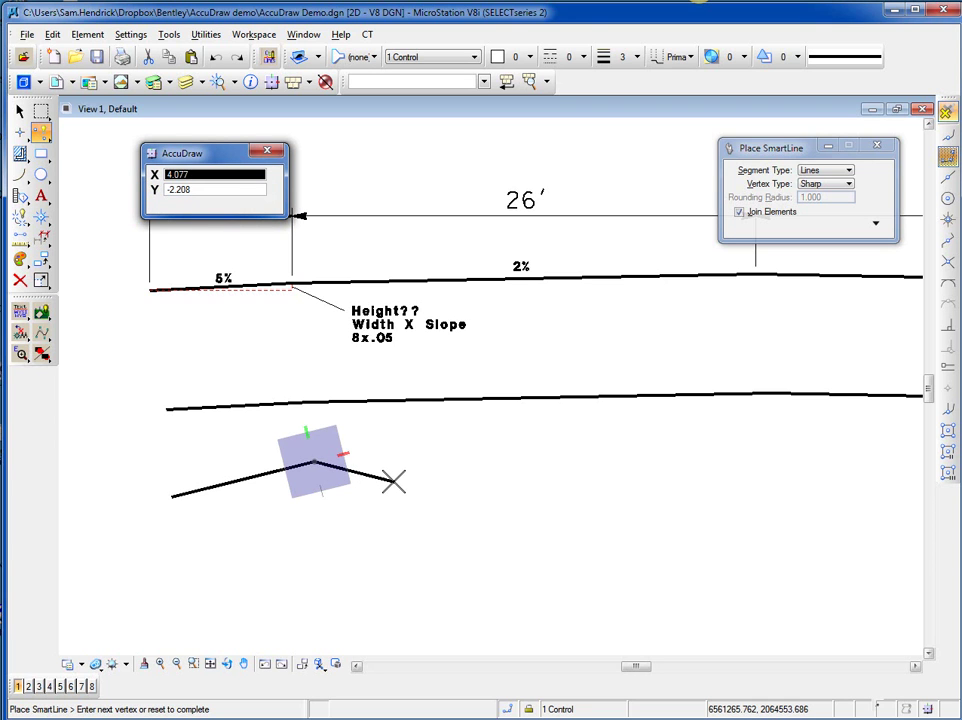
pyautogui.rightClick(393, 481)
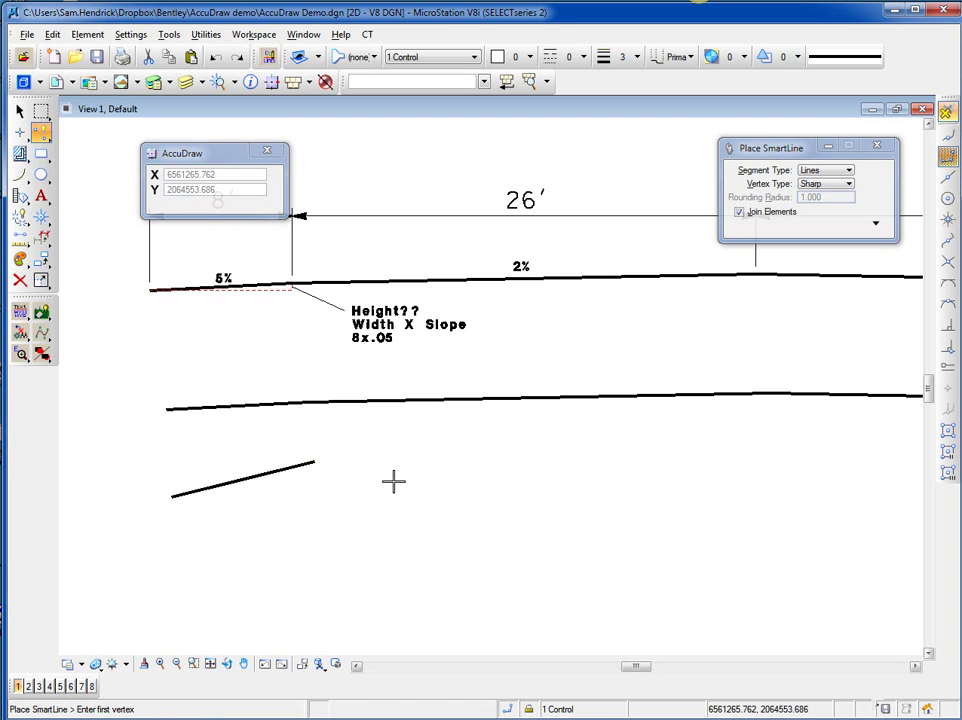